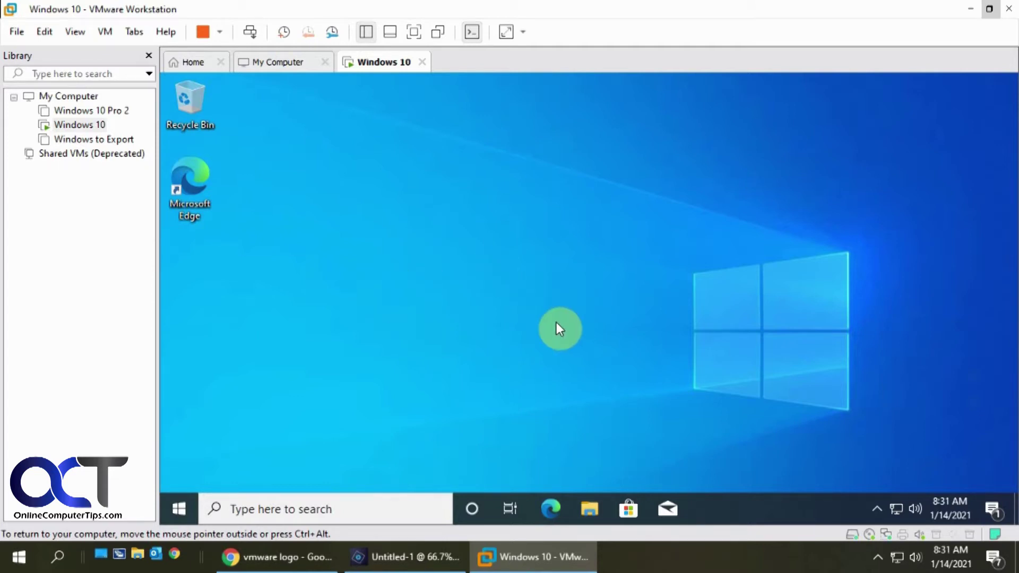
# - Check that the network adapter's MAC address ends in 75, closing settings unchanged
pyautogui.rightClick(80, 126)
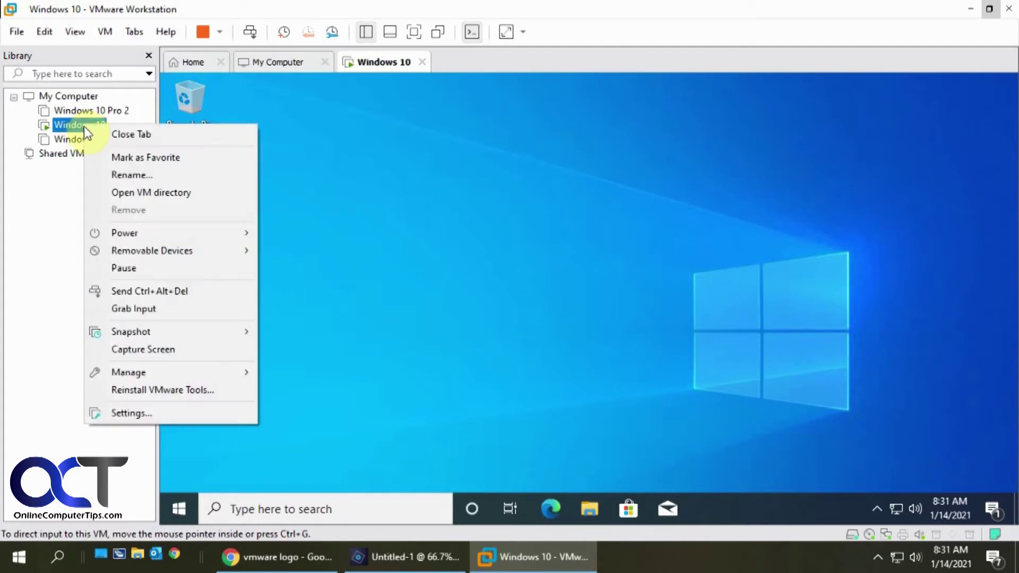
pyautogui.click(184, 413)
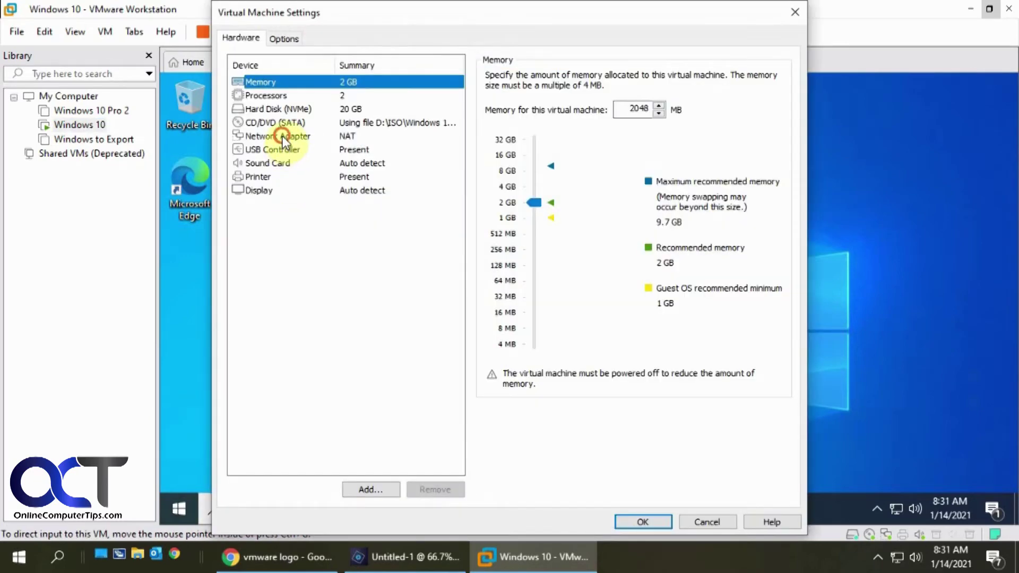
pyautogui.click(283, 136)
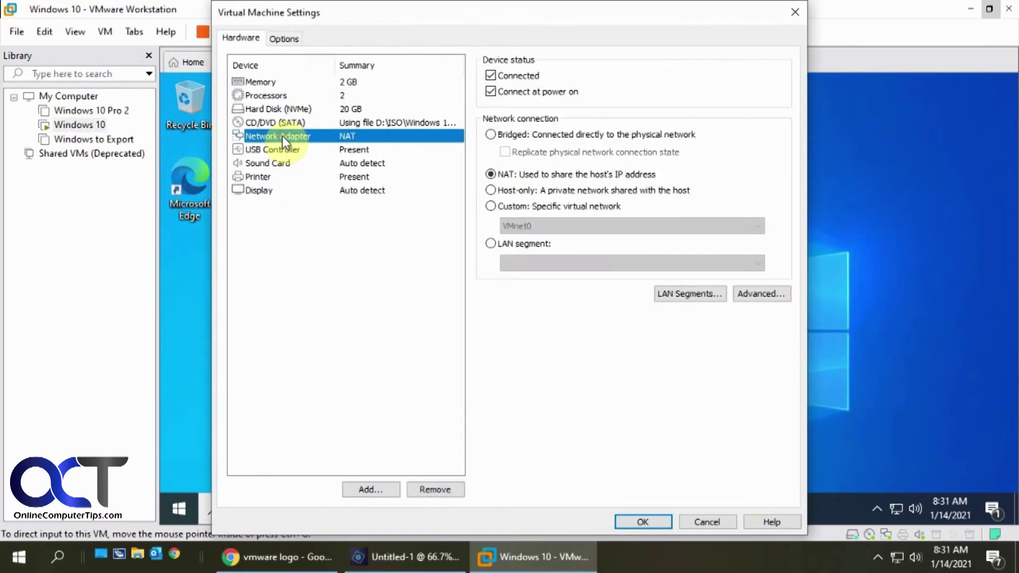
pyautogui.click(762, 294)
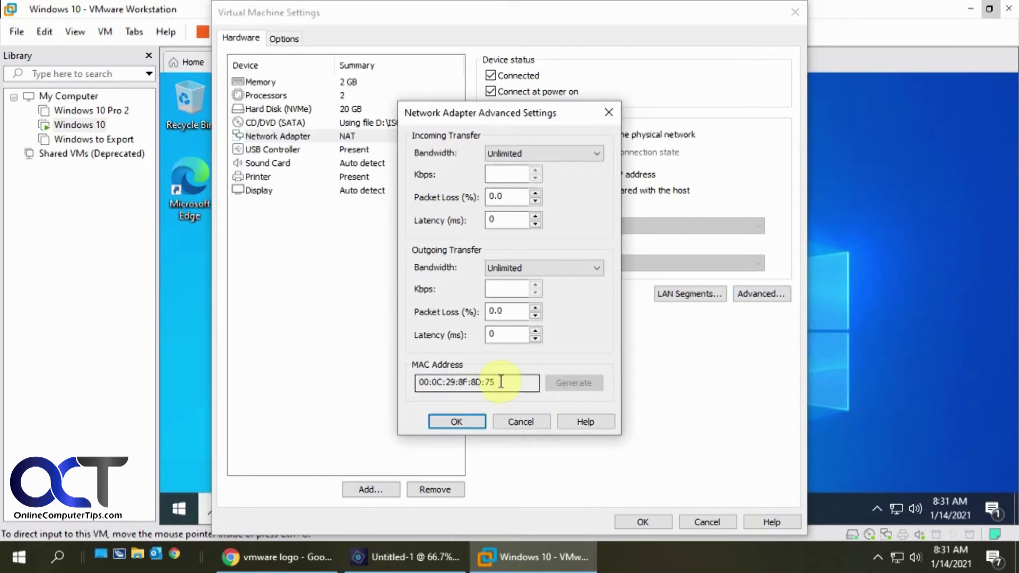
pyautogui.doubleClick(489, 382)
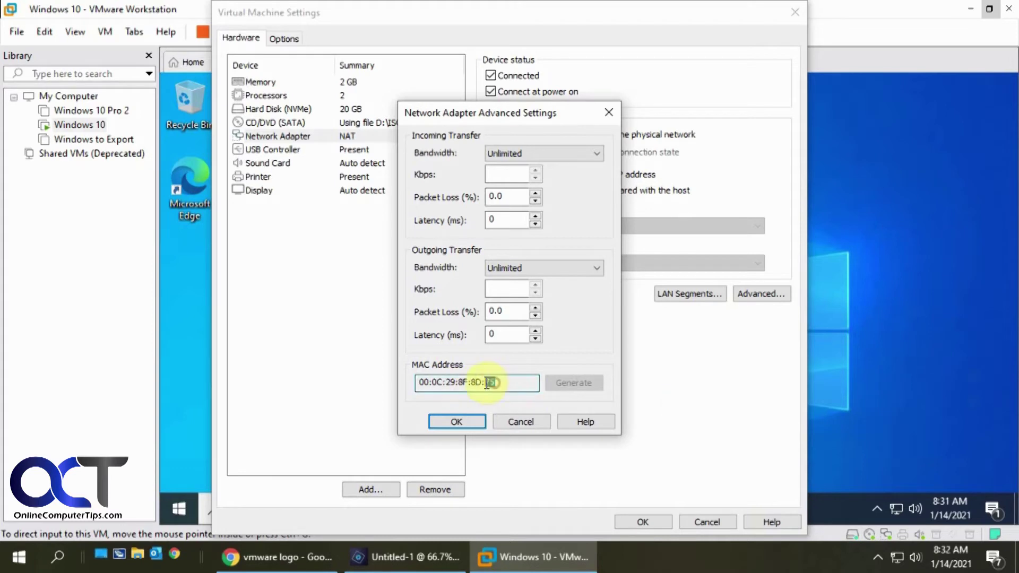
pyautogui.click(856, 394)
pyautogui.click(520, 421)
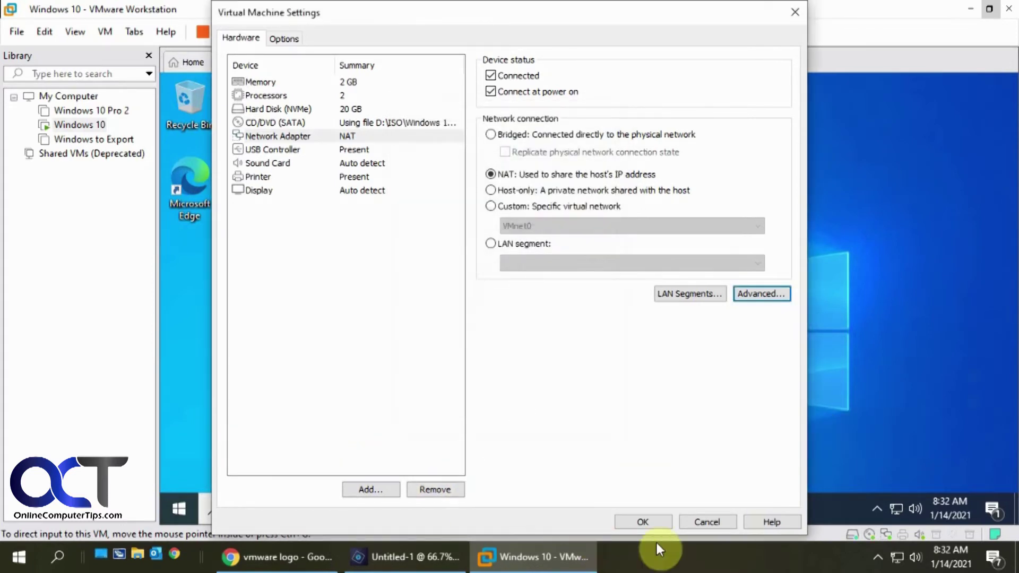
pyautogui.click(703, 521)
# - Run ipconfig /all in a guest Command Prompt and confirm the Physical Address ends in 75
pyautogui.click(297, 510)
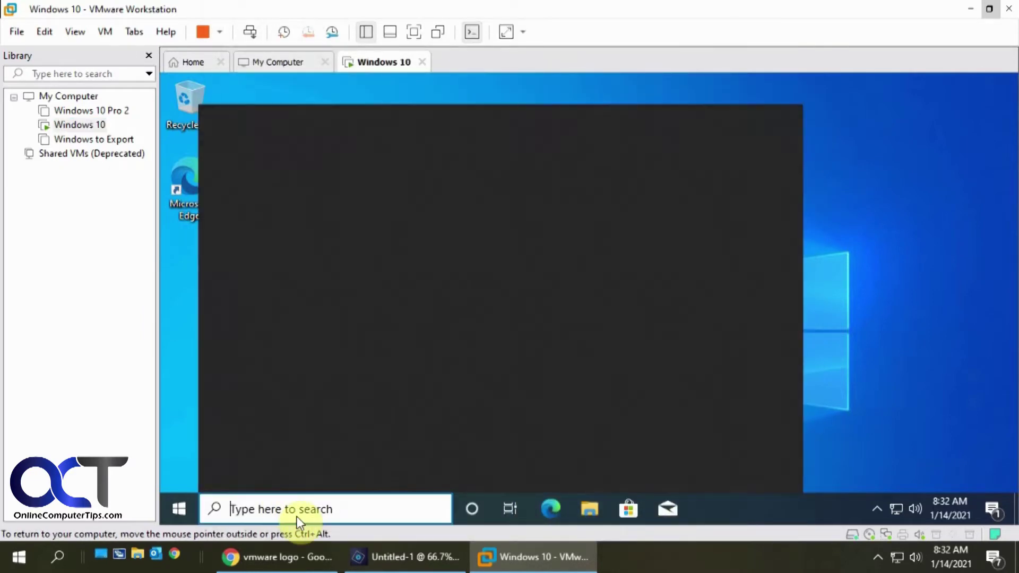
pyautogui.write('cmd')
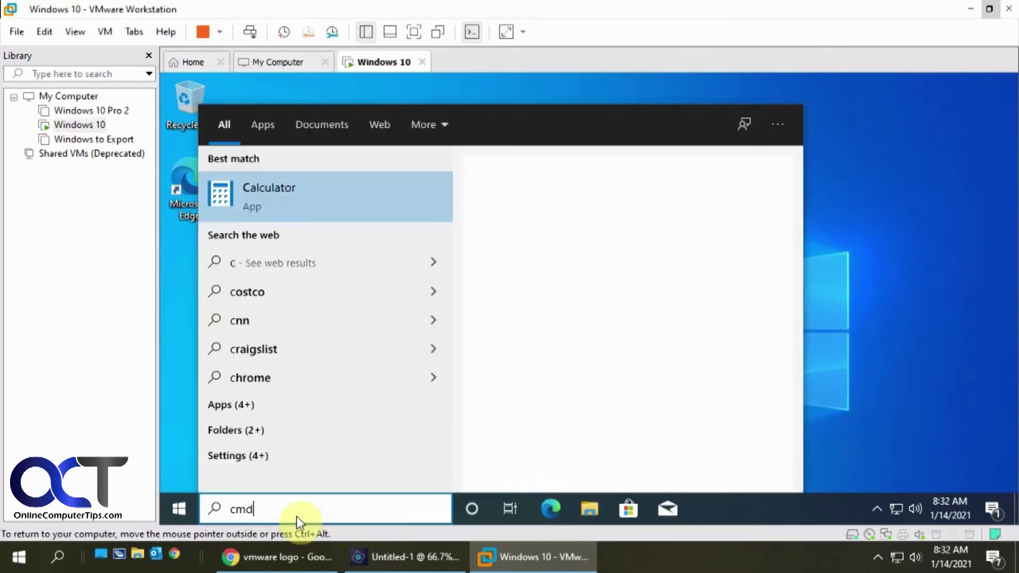
pyautogui.click(287, 205)
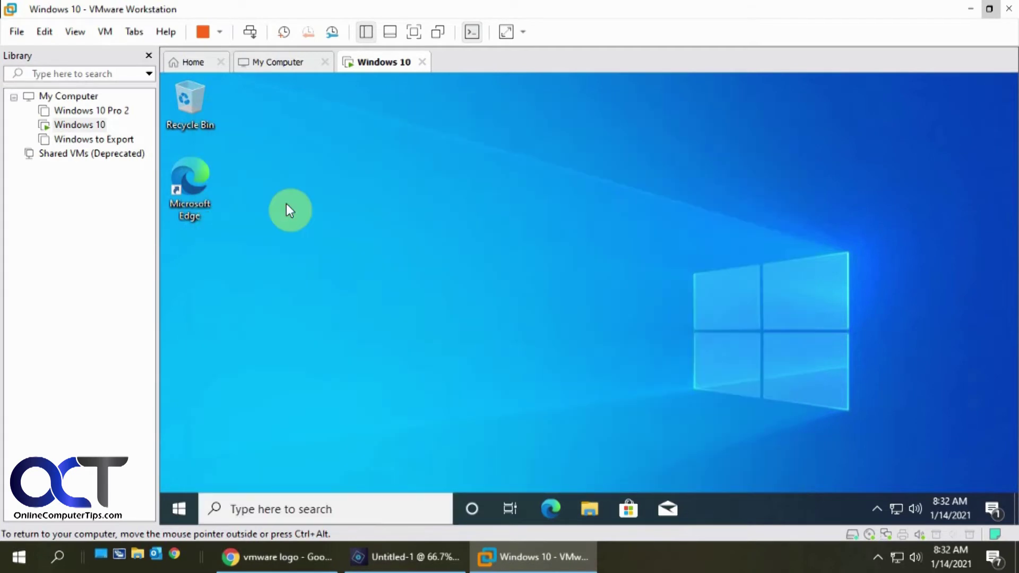
pyautogui.write('ipconfig ')
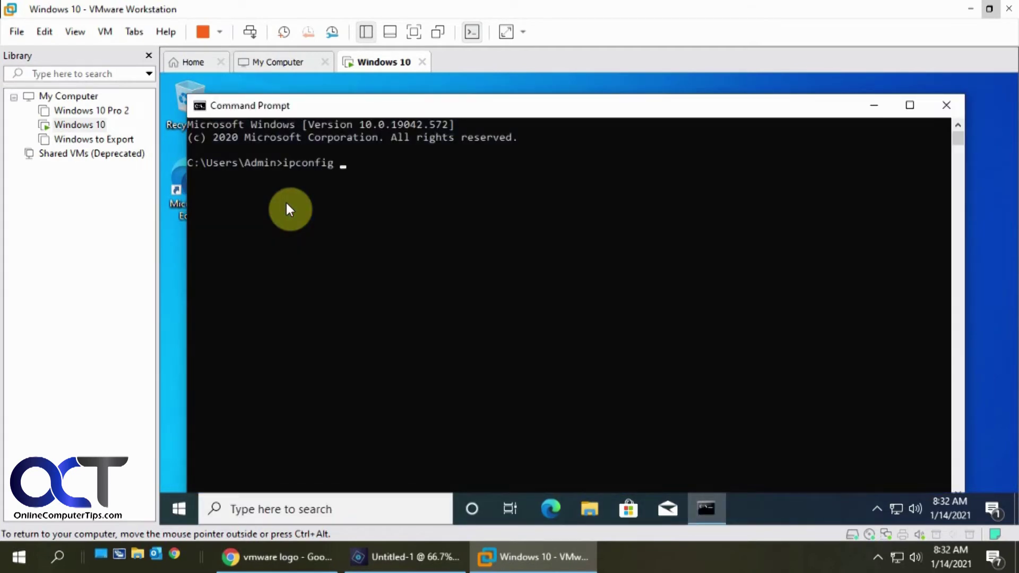
pyautogui.write('/all')
pyautogui.press('Return')
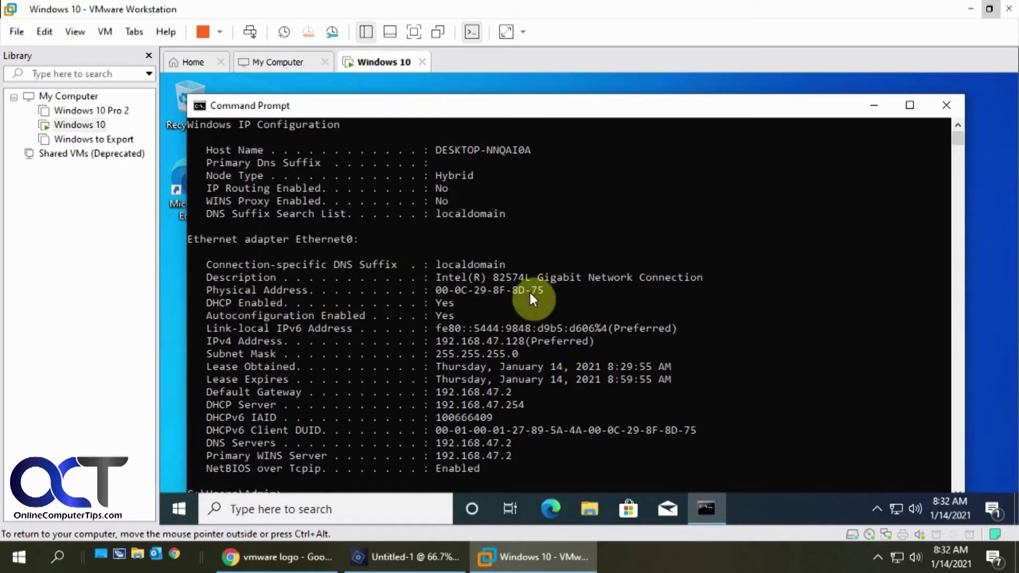
pyautogui.moveTo(548, 289); pyautogui.dragTo(534, 291)
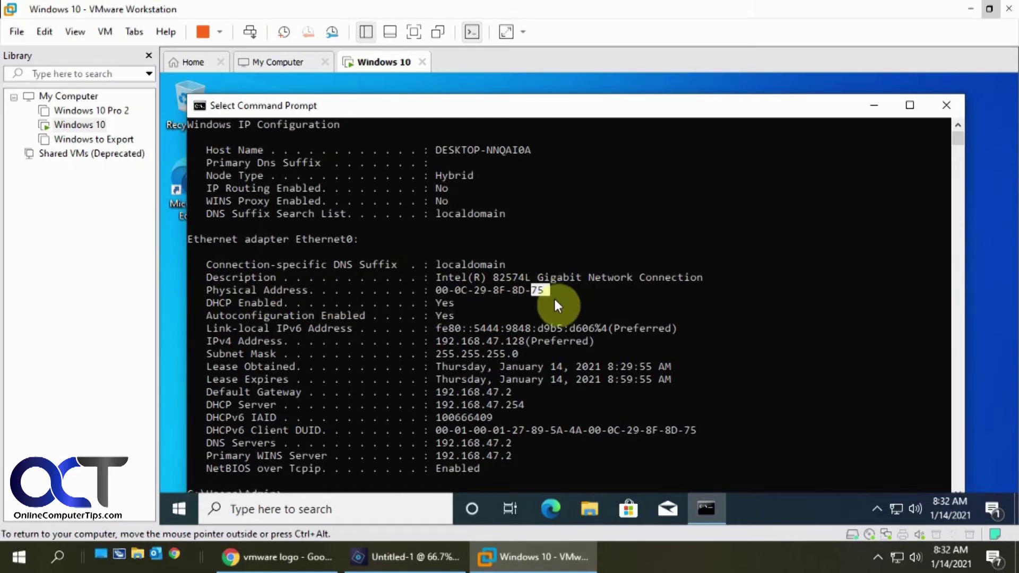
# - Close Command Prompt and shut down the guest Windows from the Start menu
pyautogui.click(954, 104)
pyautogui.click(177, 504)
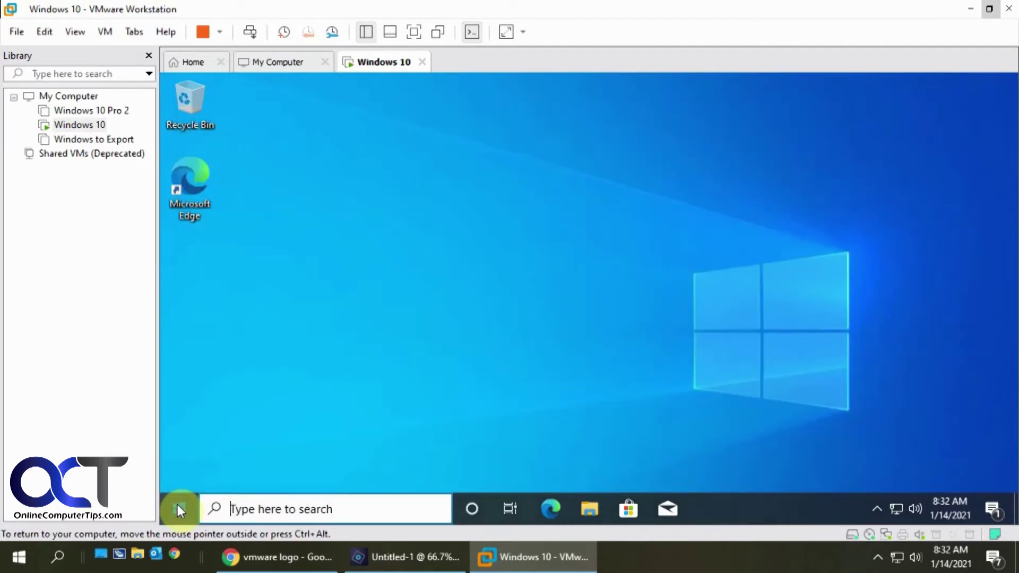
pyautogui.click(186, 473)
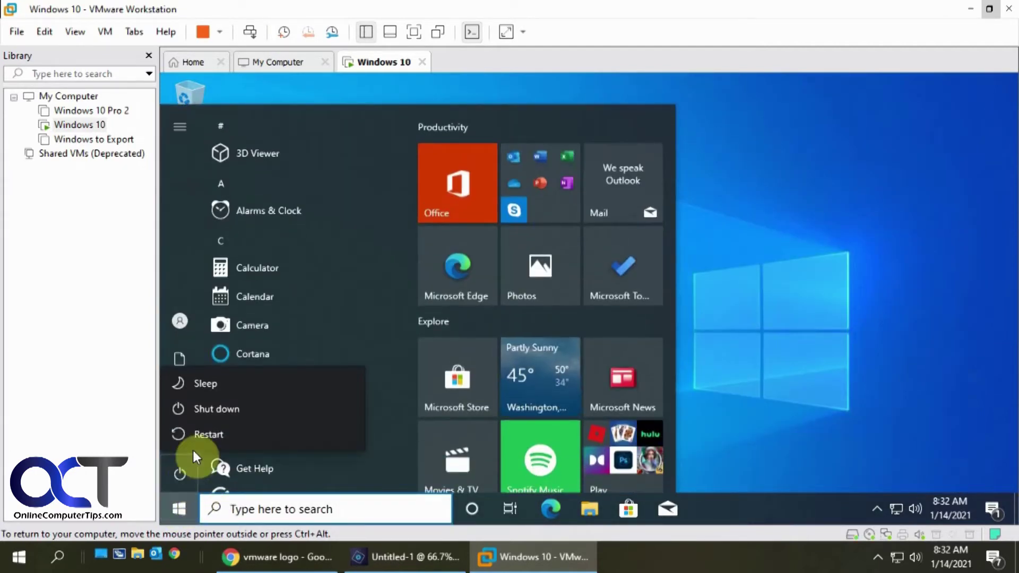
pyautogui.click(214, 410)
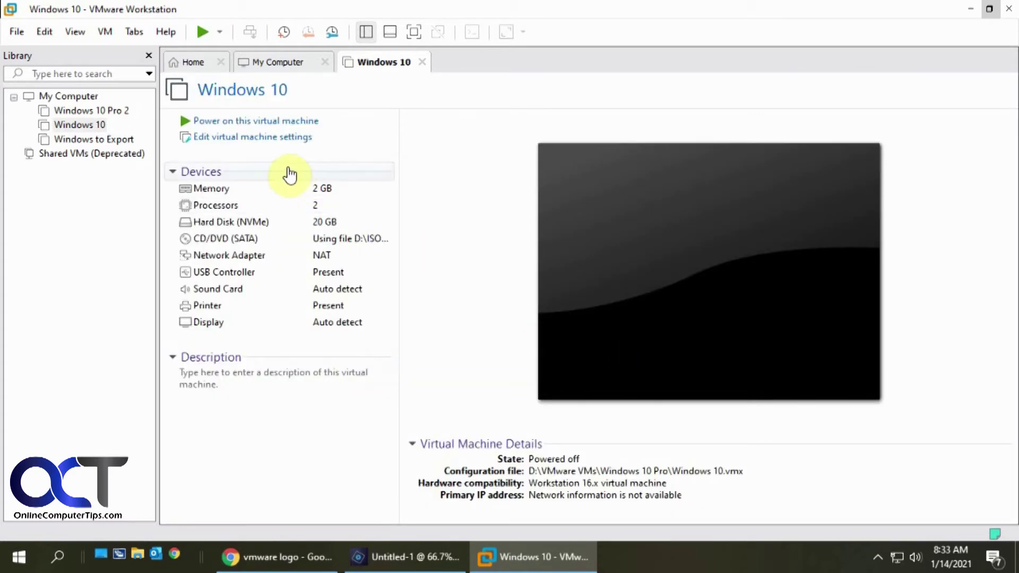
# - Open the Windows 10 VM's network adapter advanced settings
pyautogui.click(80, 124)
pyautogui.rightClick(80, 125)
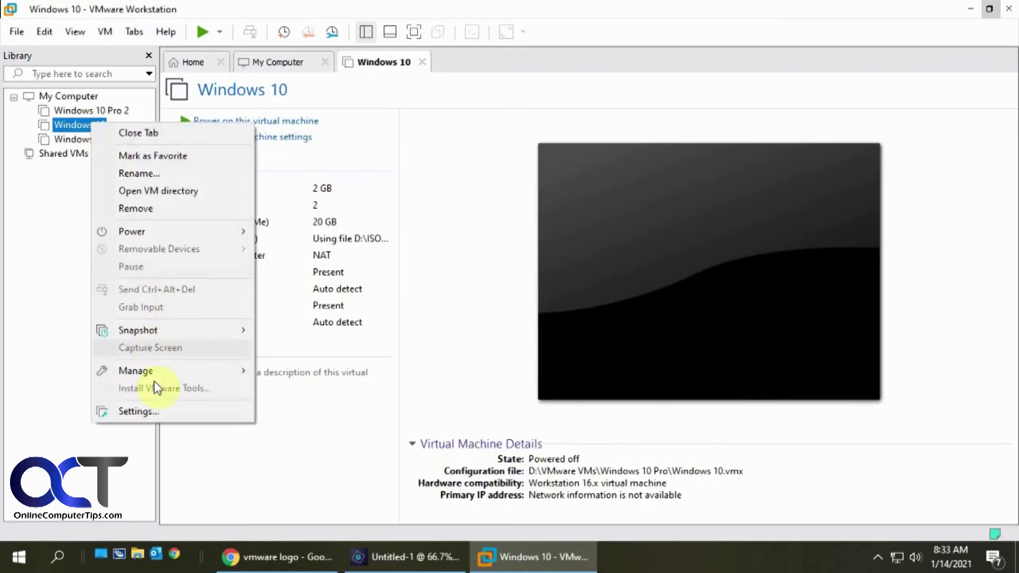
pyautogui.click(159, 408)
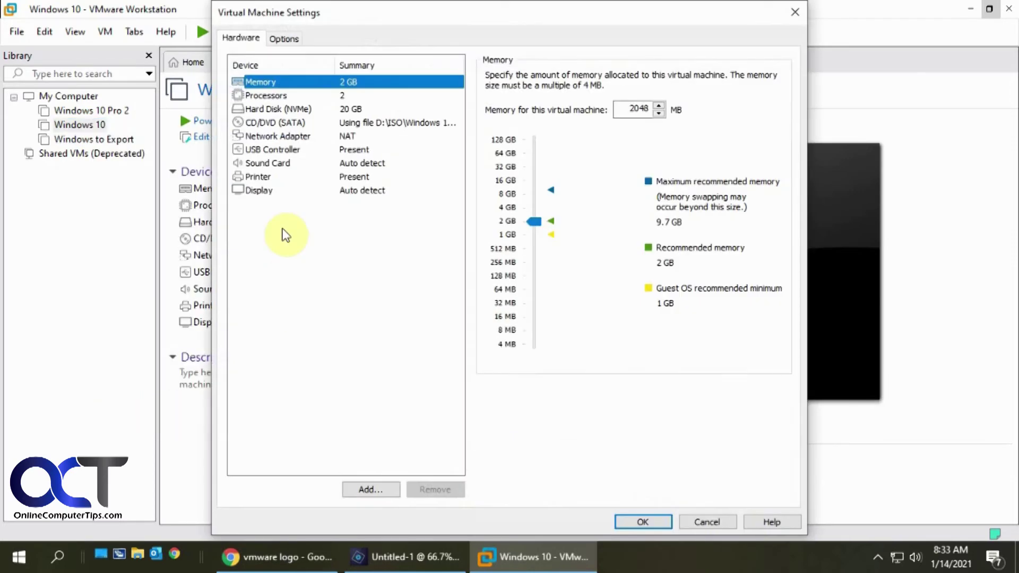
pyautogui.click(277, 135)
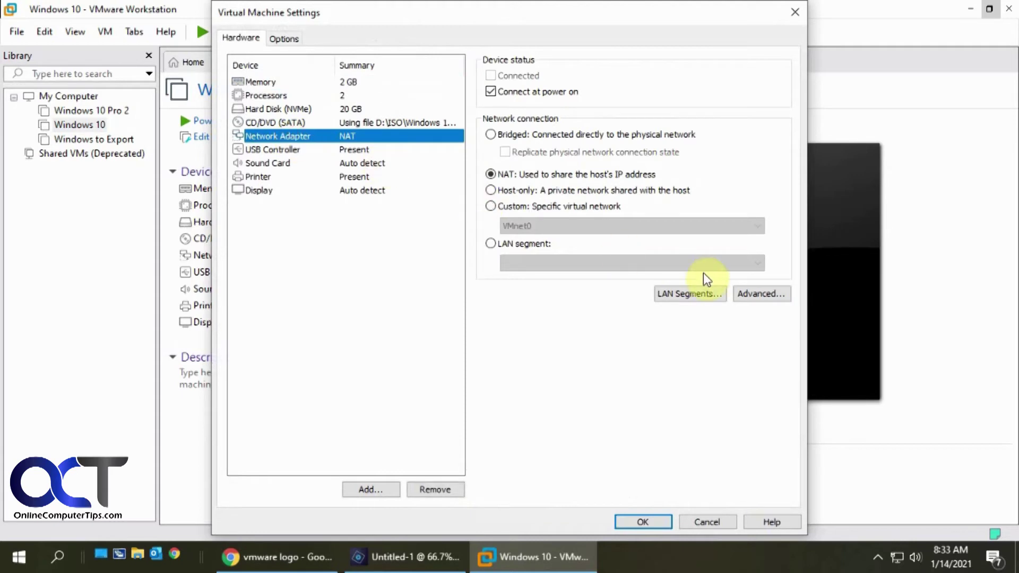
pyautogui.click(758, 291)
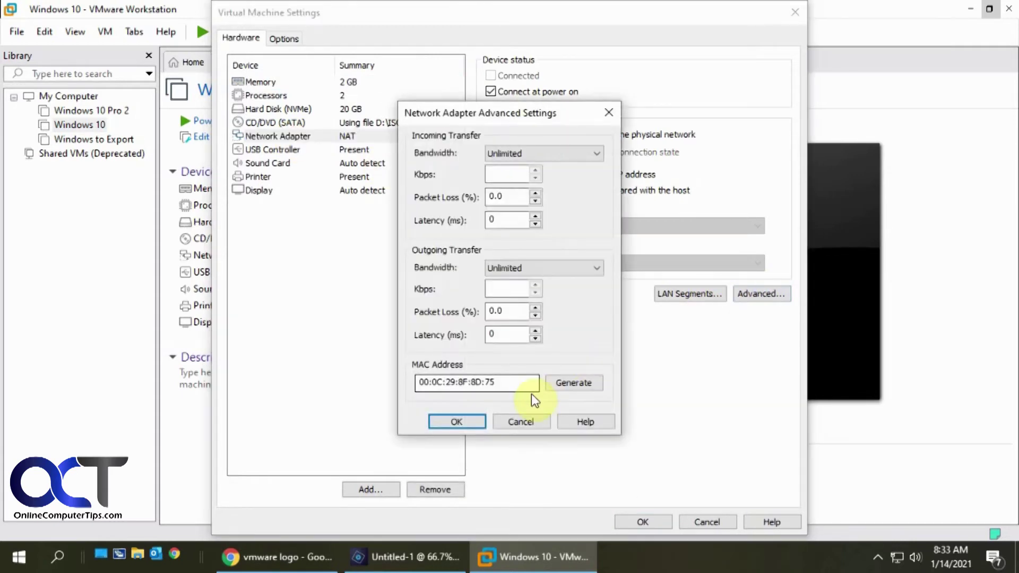
# - Generate MAC address 00:50:56:33:7C:F7, ending in F7, and save the VM settings
pyautogui.click(573, 383)
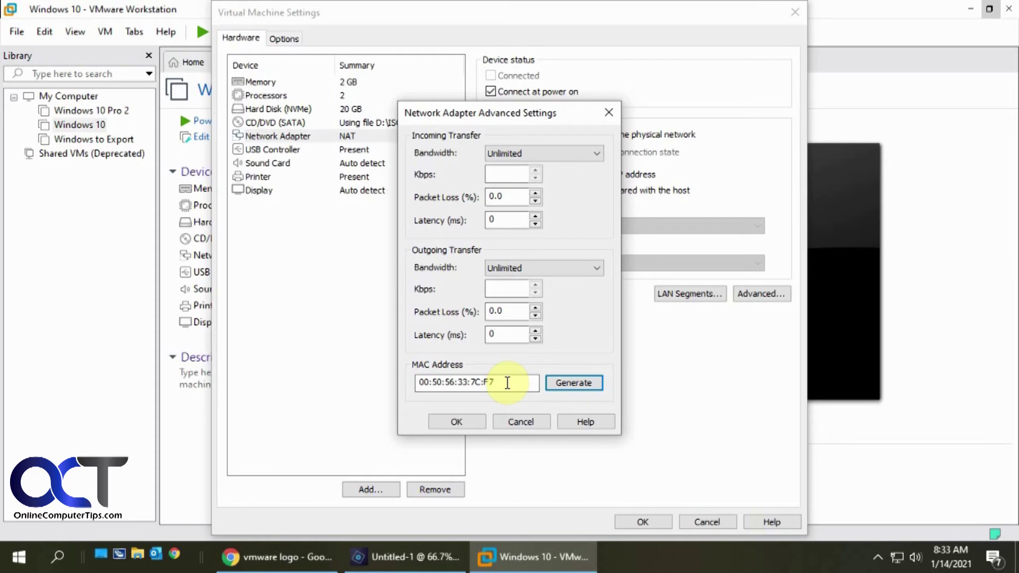
pyautogui.click(508, 383)
pyautogui.press('BackSpace')
pyautogui.press('BackSpace')
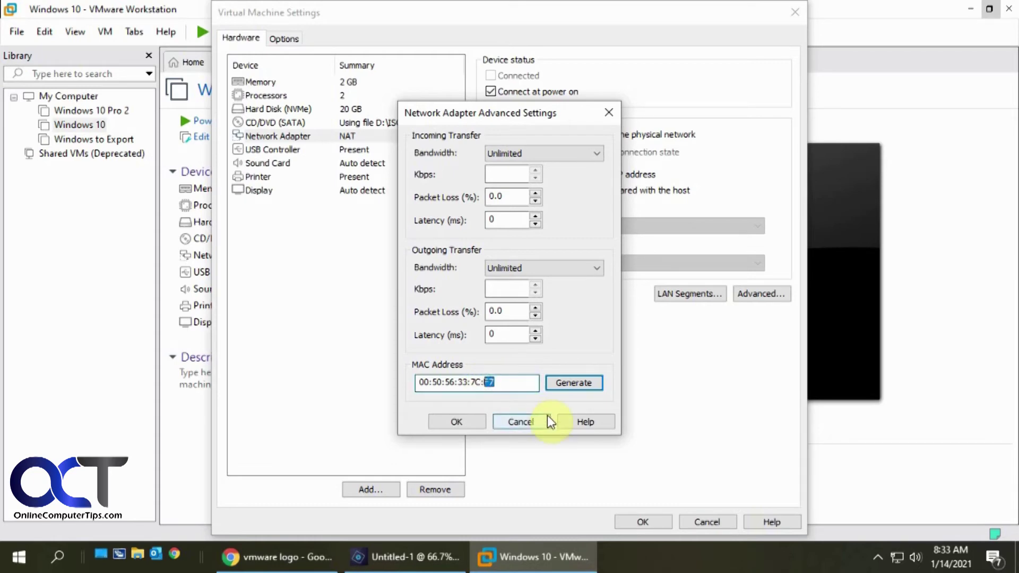
pyautogui.click(456, 421)
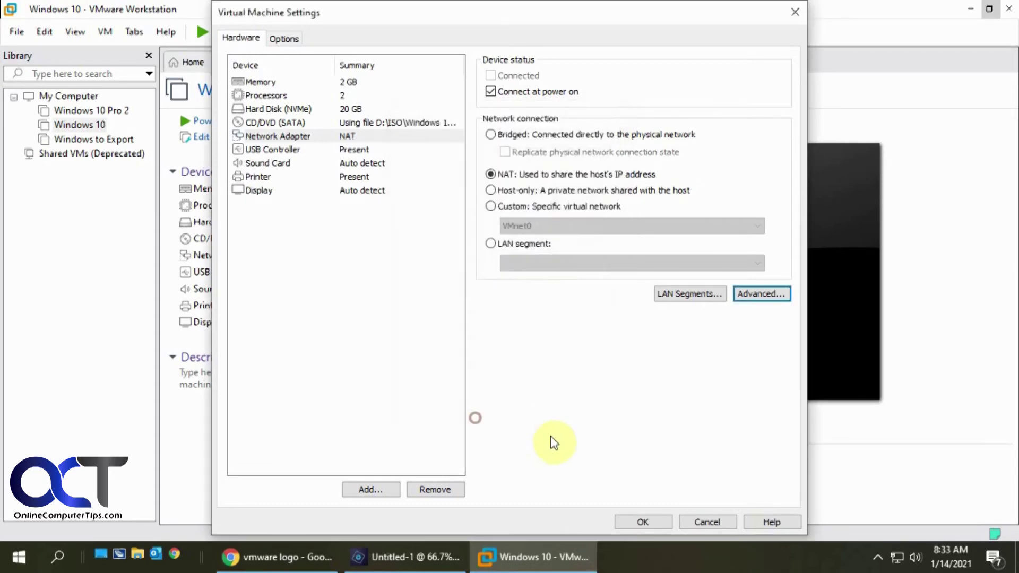
pyautogui.click(644, 521)
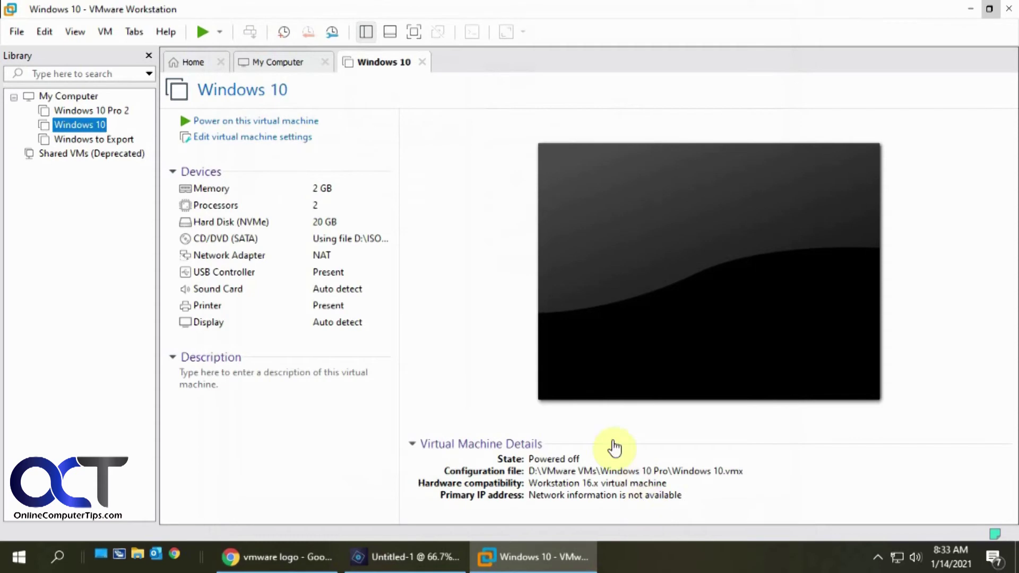
# - Power on the VM and run ipconfig /all, showing physical address 00-50-56-33-7C-F7
pyautogui.click(300, 124)
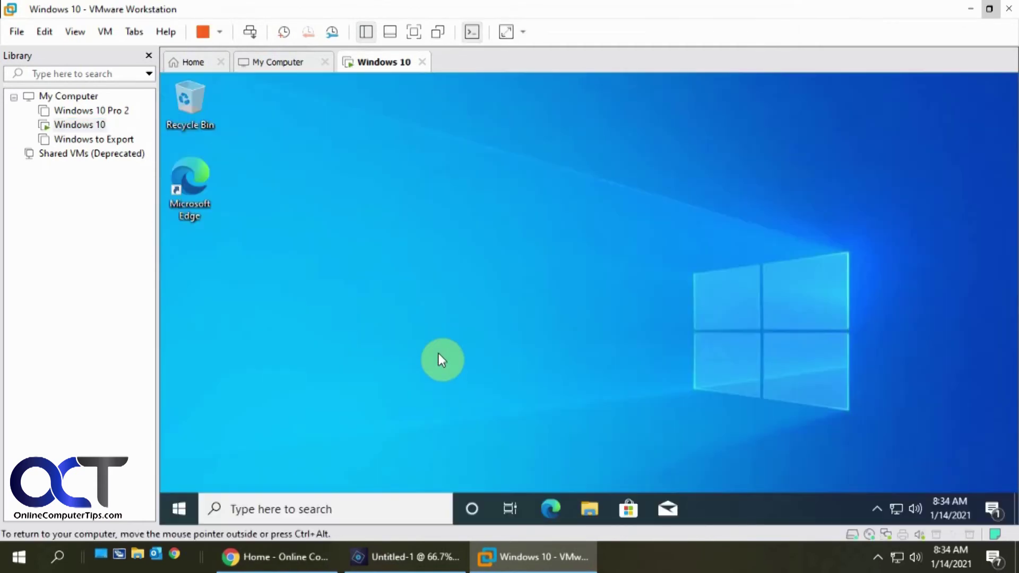
pyautogui.click(302, 509)
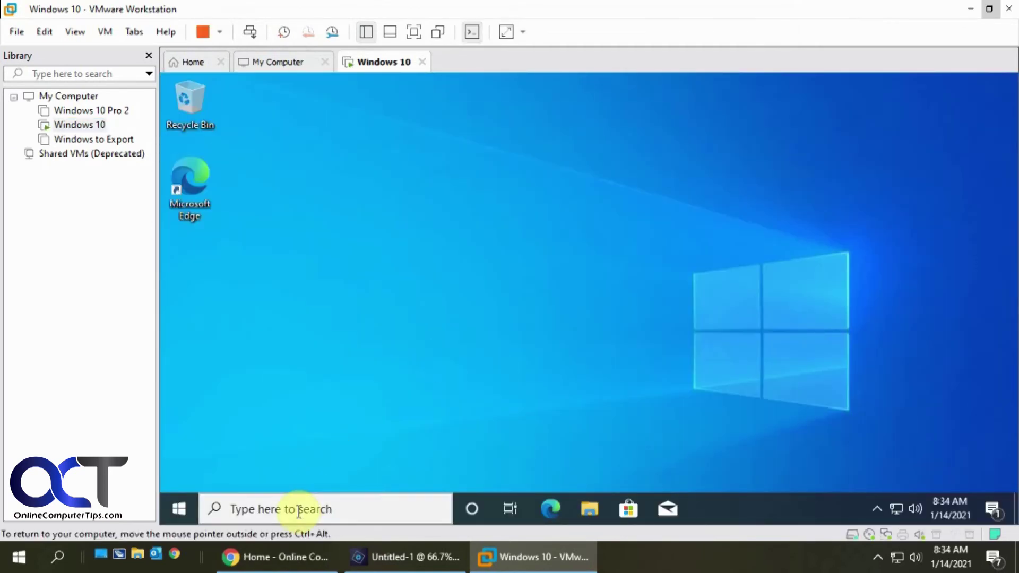
pyautogui.write('cmd')
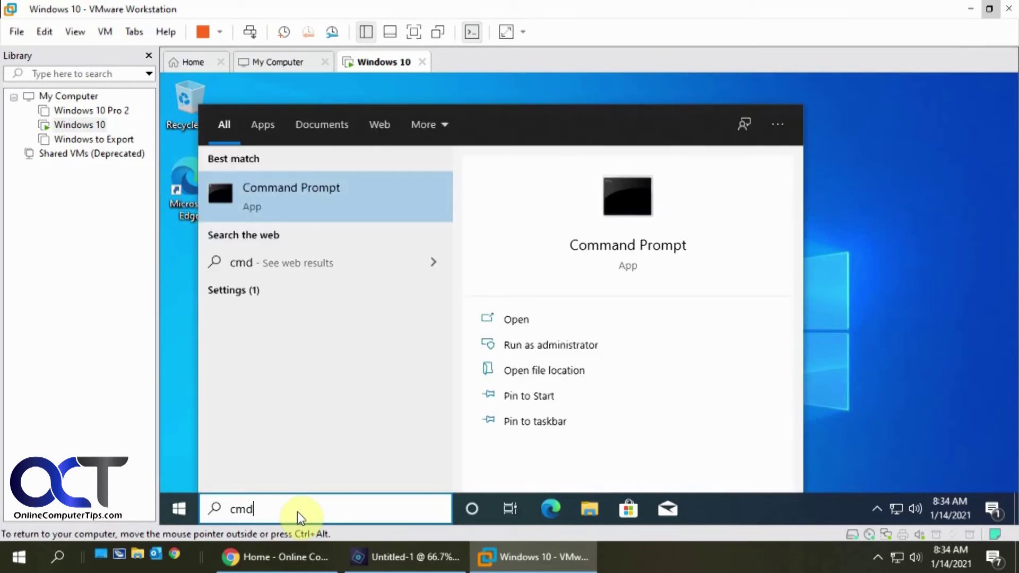
pyautogui.click(329, 194)
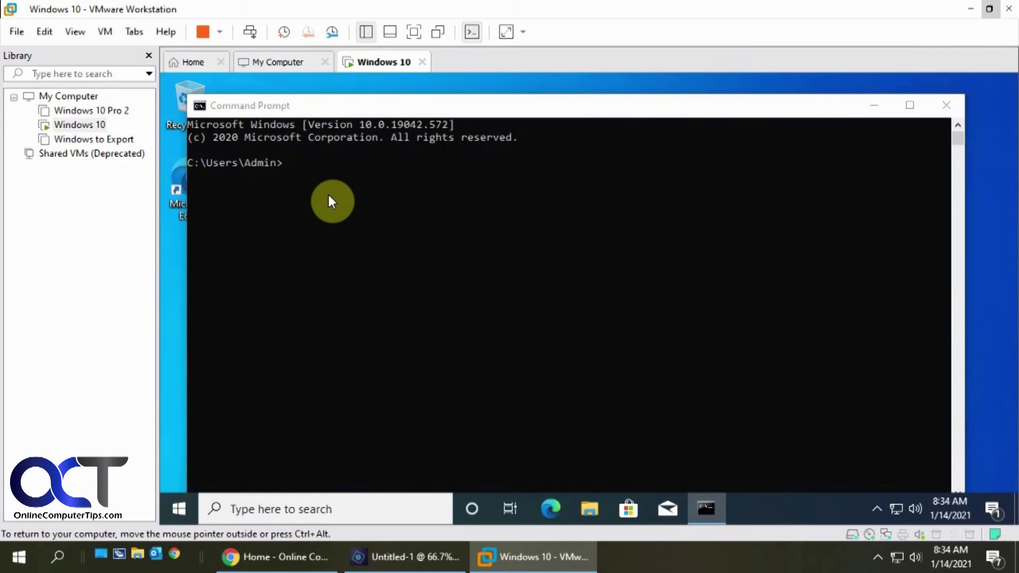
pyautogui.click(317, 164)
pyautogui.write('ipconfig')
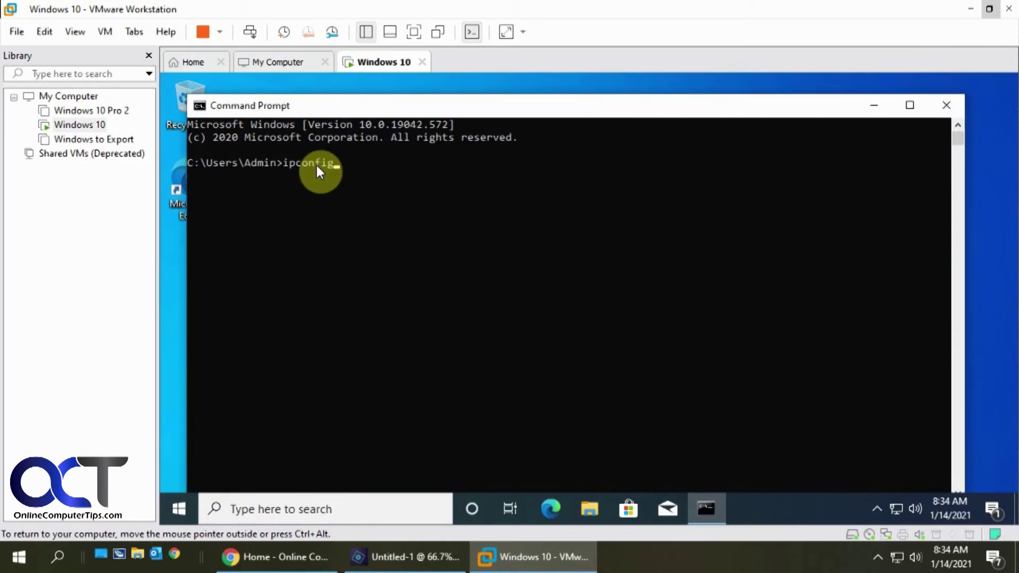
pyautogui.write('g /all')
pyautogui.press('Return')
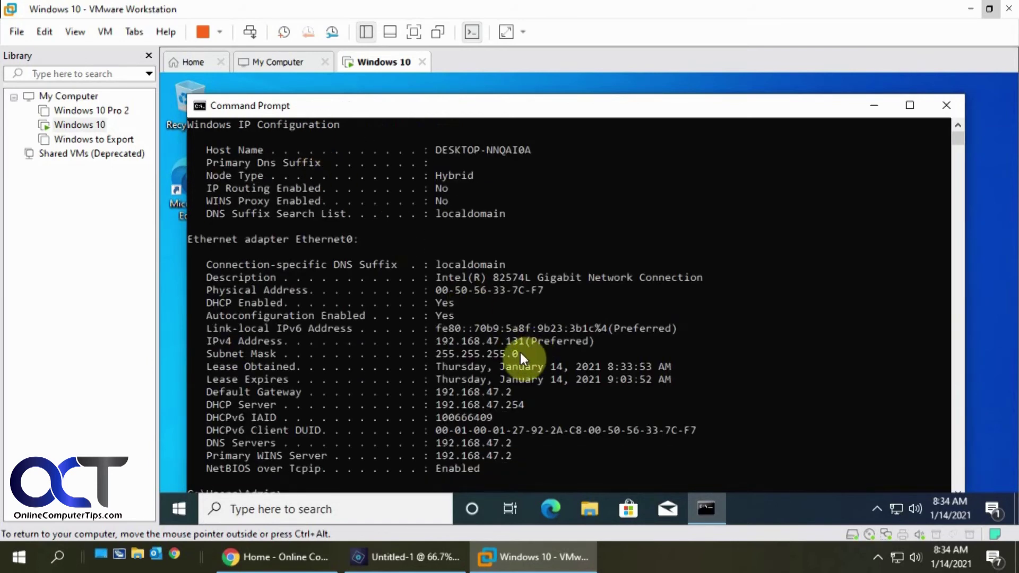
pyautogui.moveTo(544, 291); pyautogui.dragTo(537, 290)
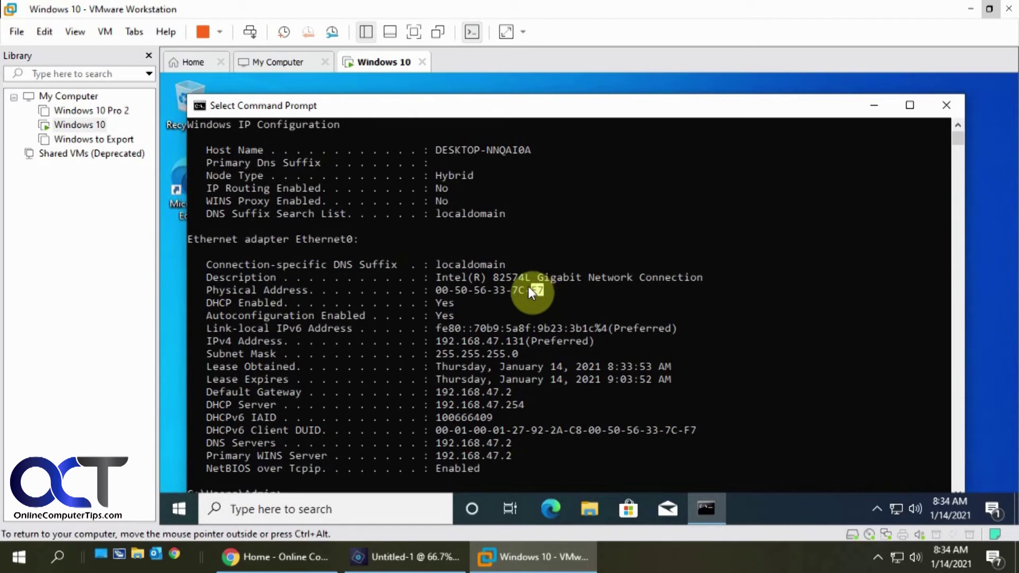
pyautogui.rightClick(72, 125)
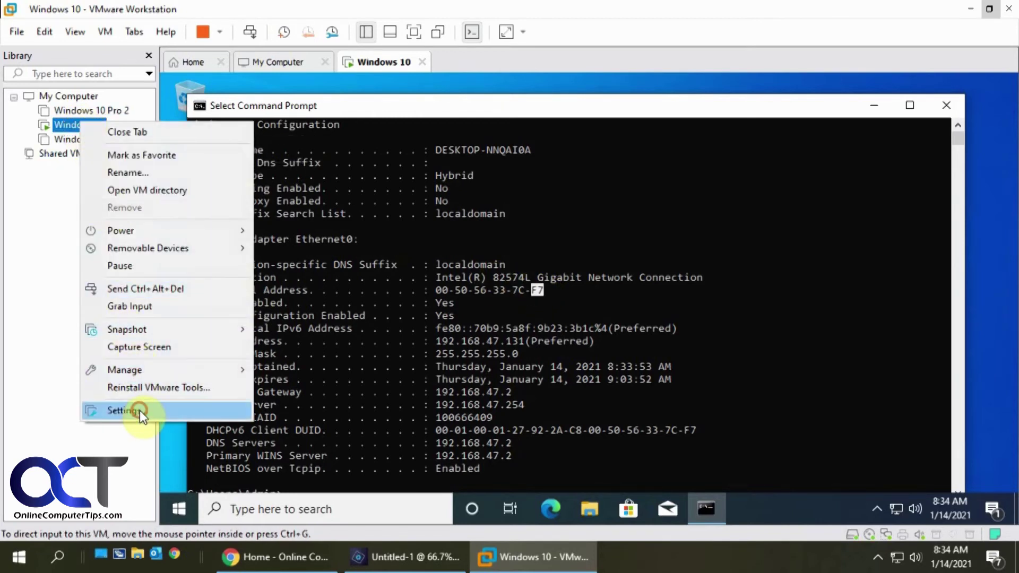
pyautogui.click(126, 410)
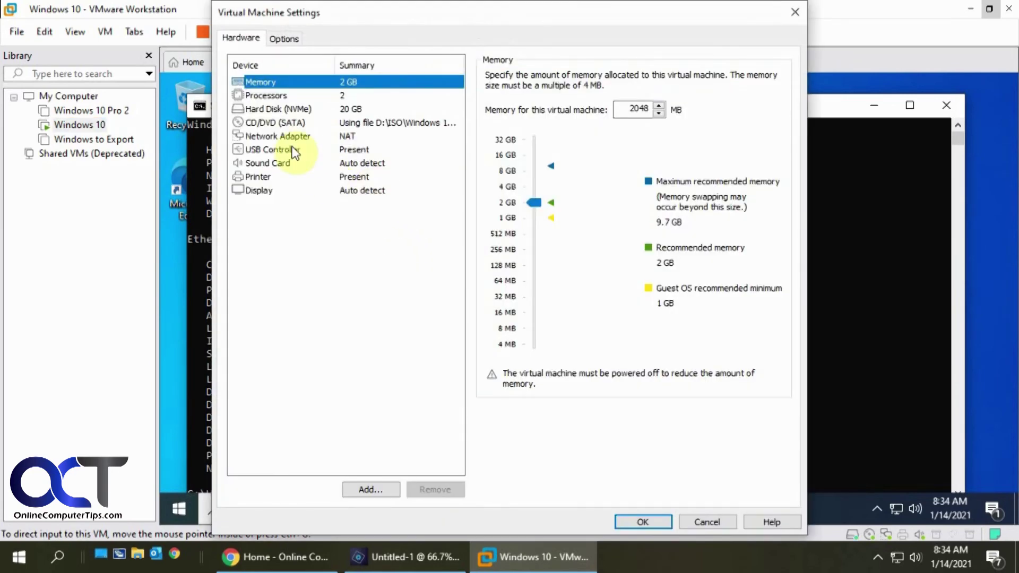
pyautogui.click(277, 137)
pyautogui.click(761, 294)
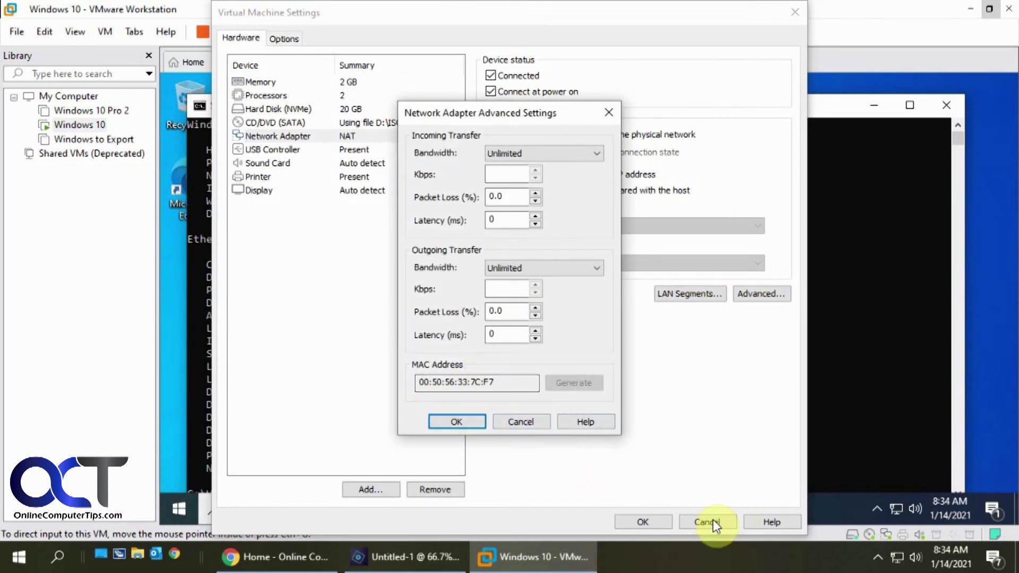
pyautogui.click(520, 422)
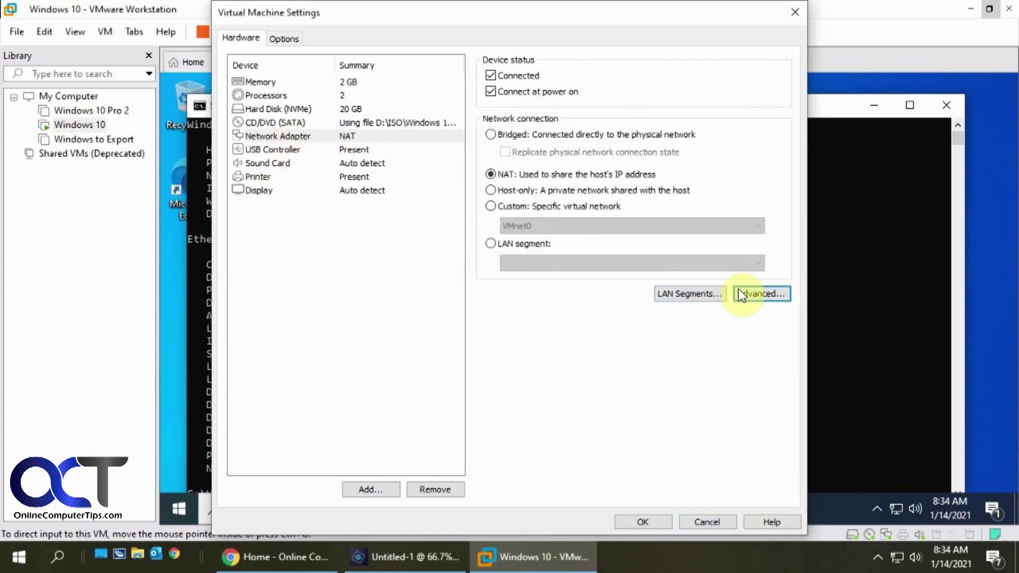
pyautogui.click(757, 296)
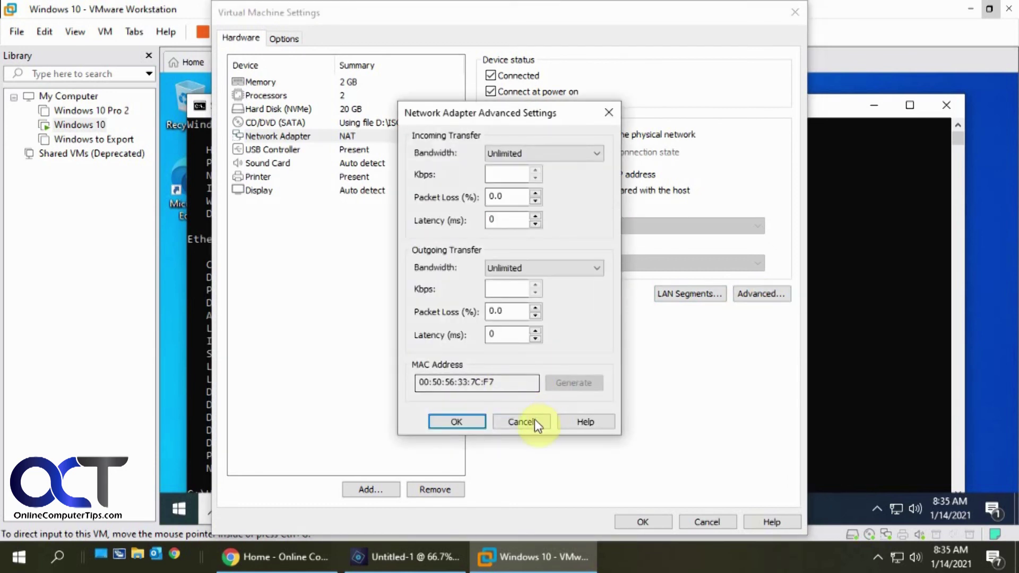
pyautogui.click(528, 422)
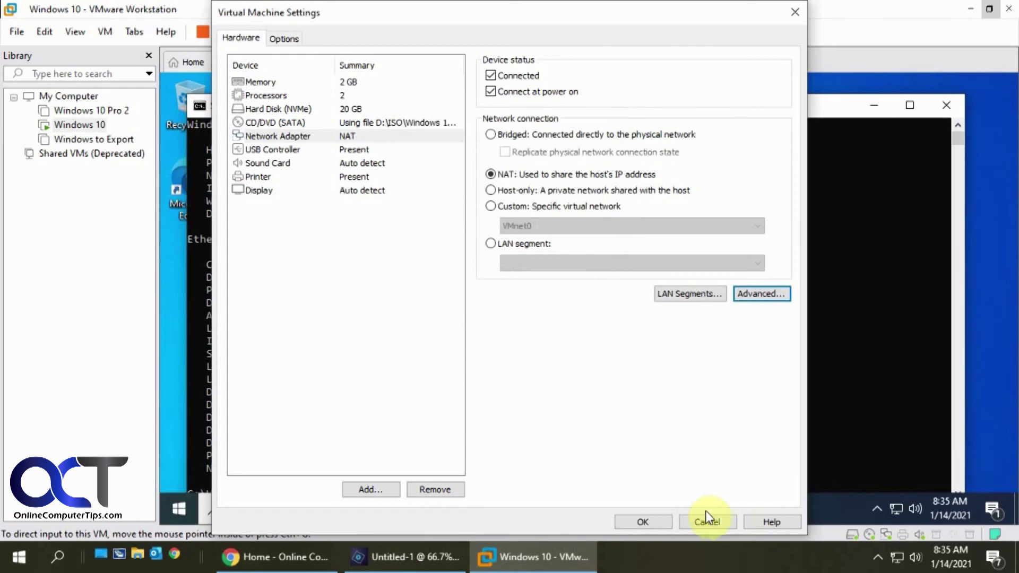
pyautogui.click(707, 522)
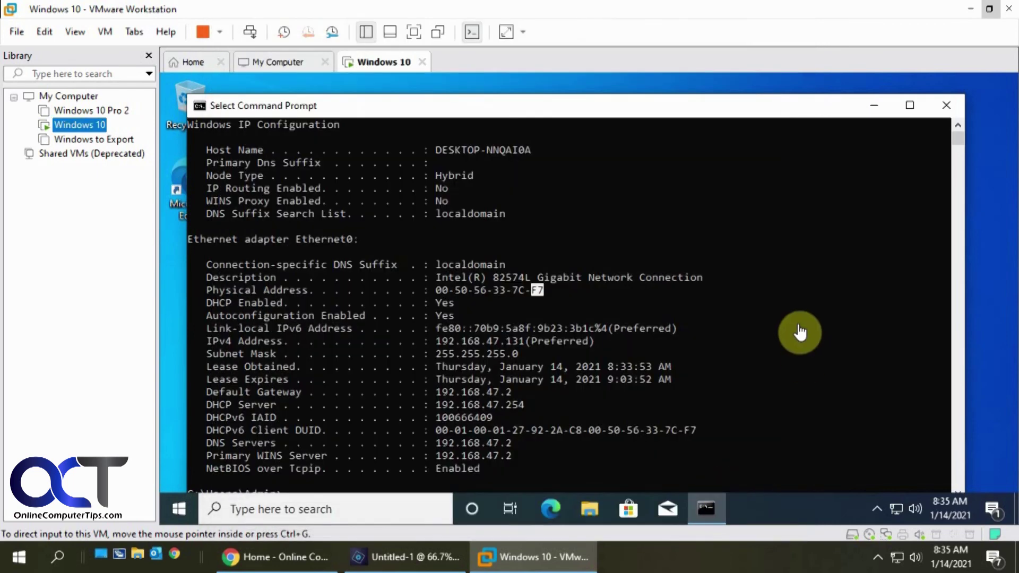